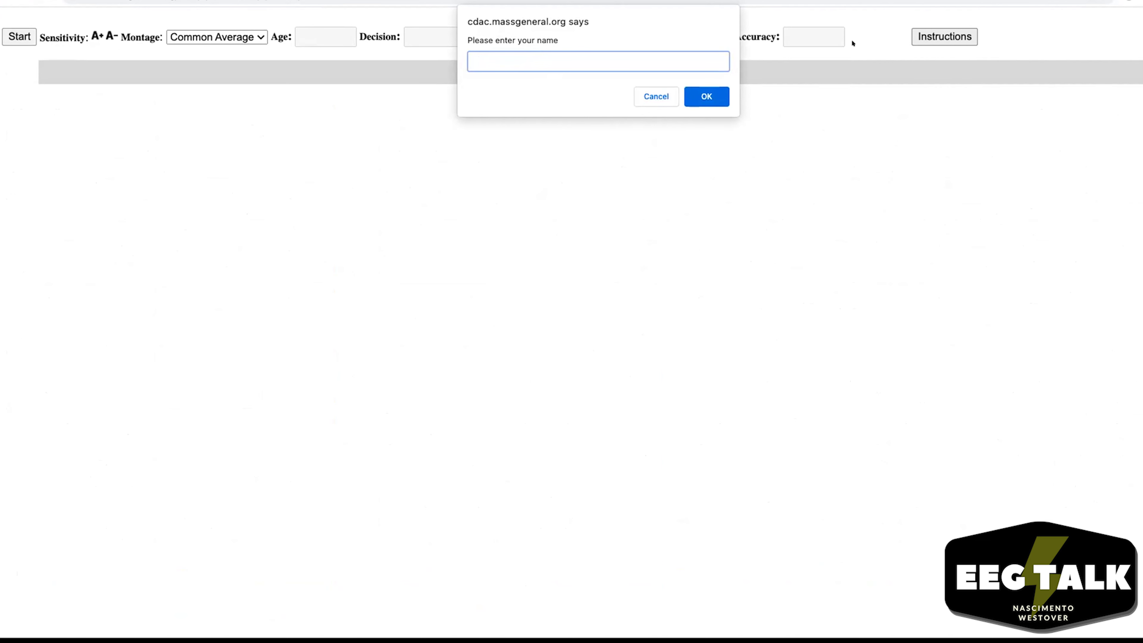
Enter the participant's name, affiliation 'Spike Castle' and '1,000 years' of EEG reading experience
text(Spike Master)
click(721, 101)
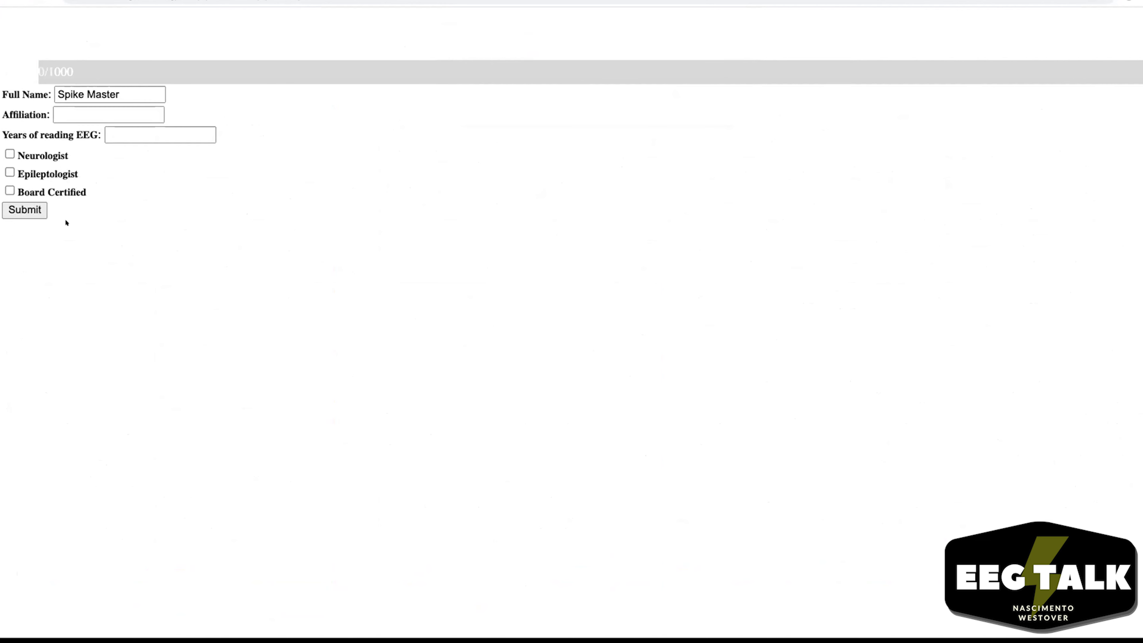
click(78, 112)
text(Spike Castle)
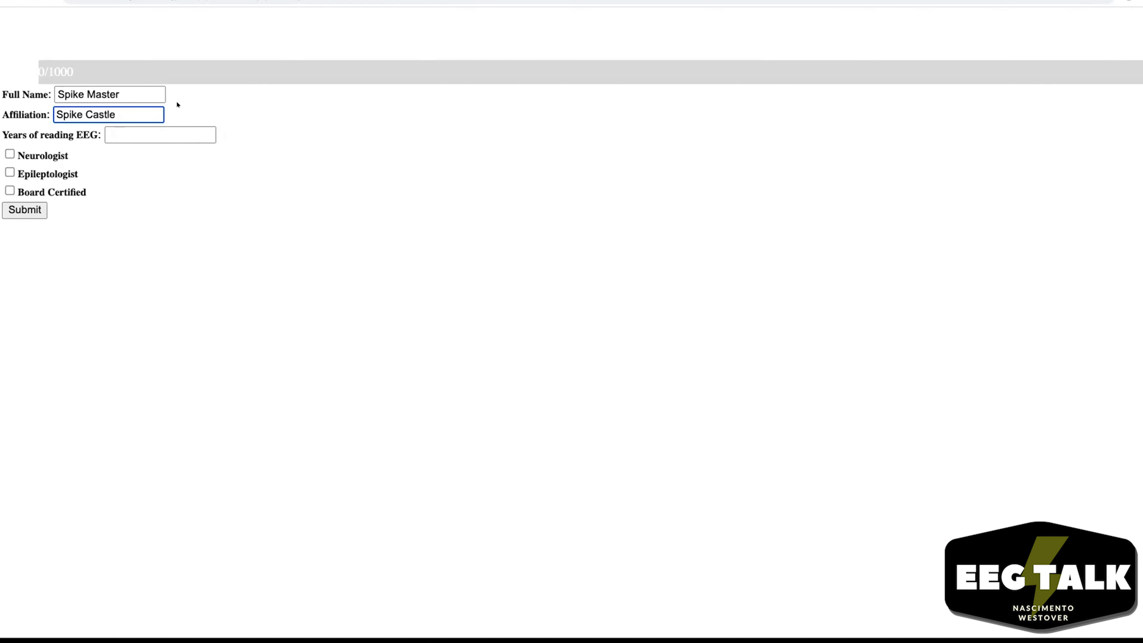
click(161, 127)
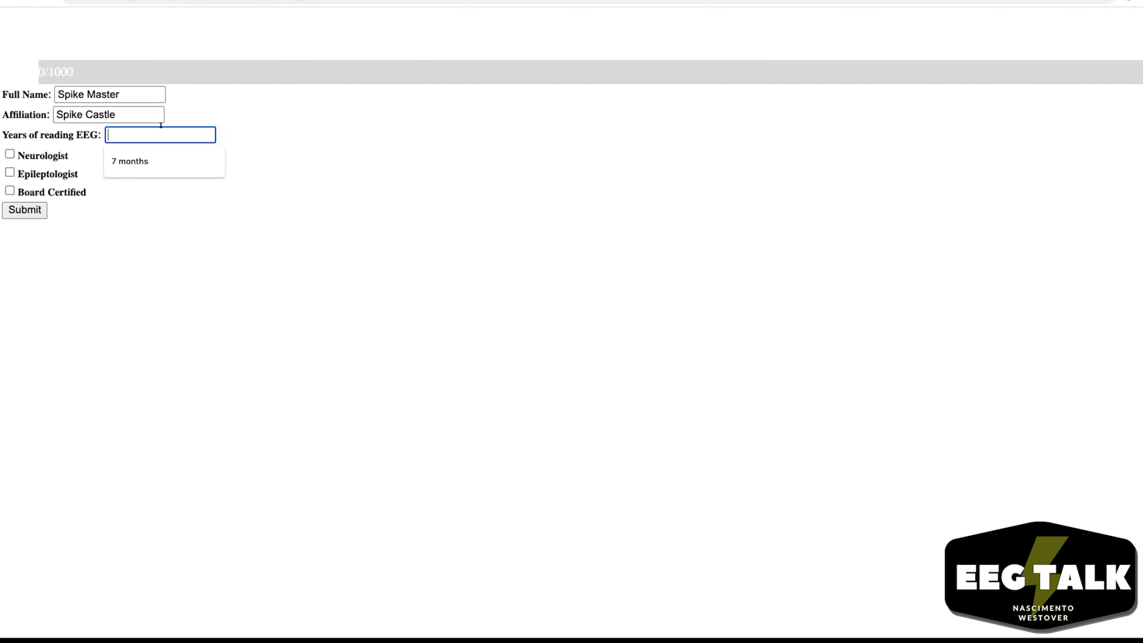
text(1,000)
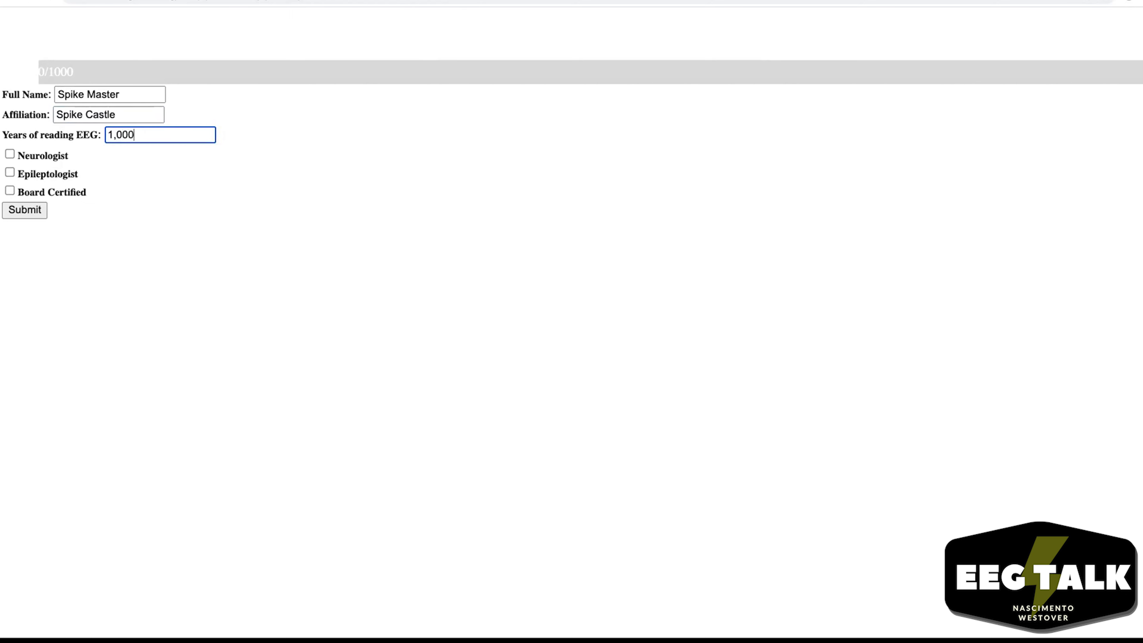
text( years)
Tick Board Certified, Epileptologist and Neurologist, then submit the profile
click(7, 187)
click(8, 171)
click(9, 154)
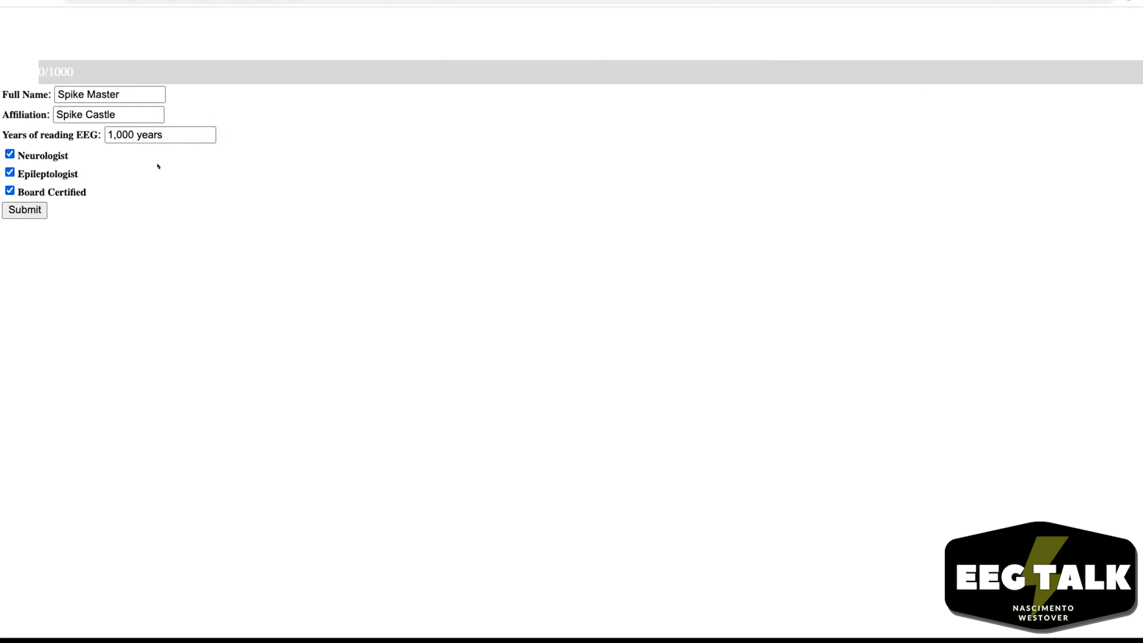
click(19, 209)
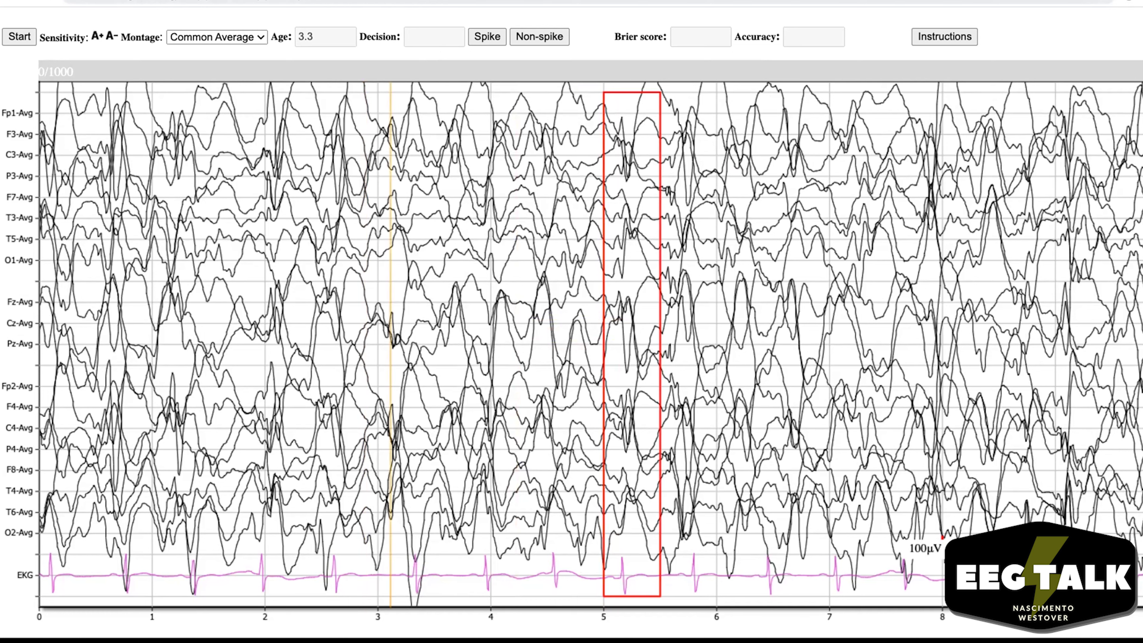
Show the test instructions with the browser page zoomed in for readability
click(944, 37)
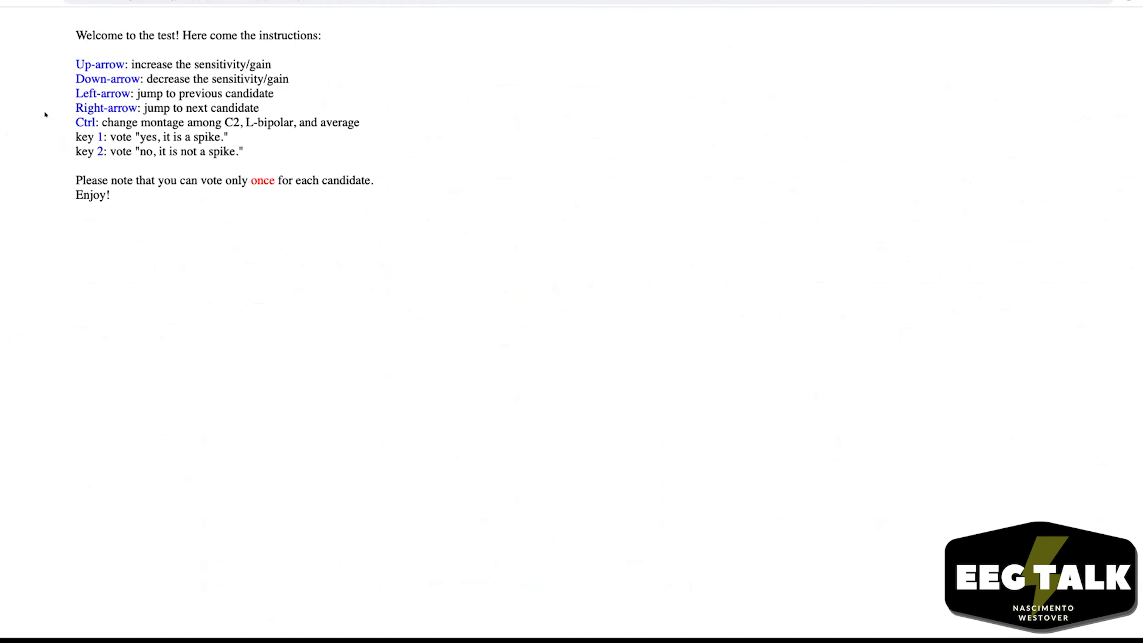
click(1129, 1)
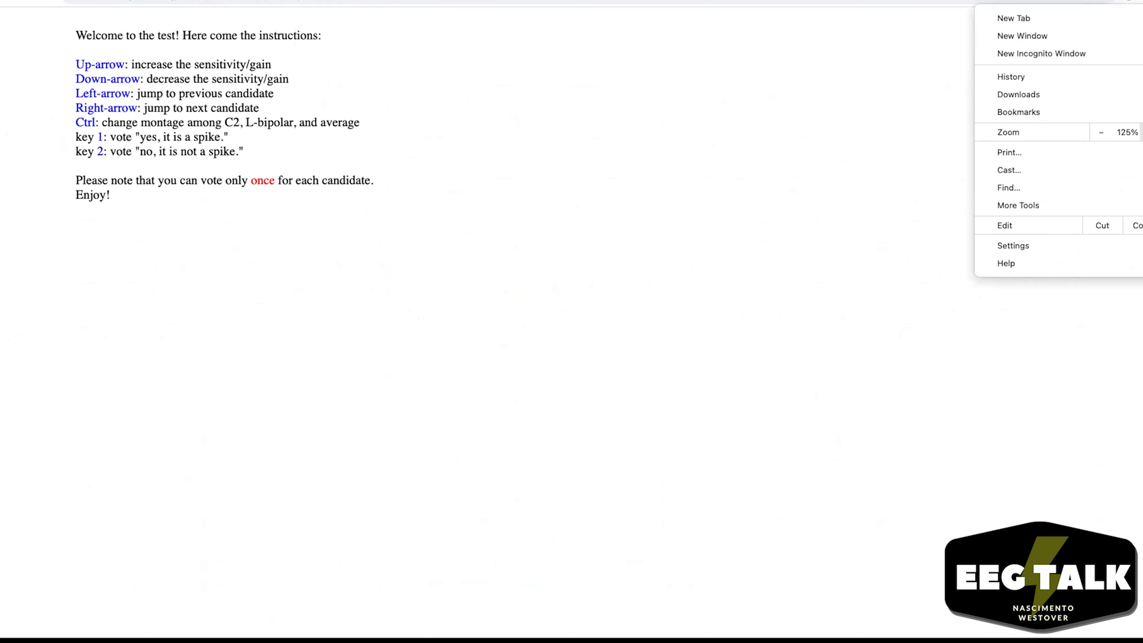
key(super+equal)
key(super+equal)
key(super+equal)
click(462, 224)
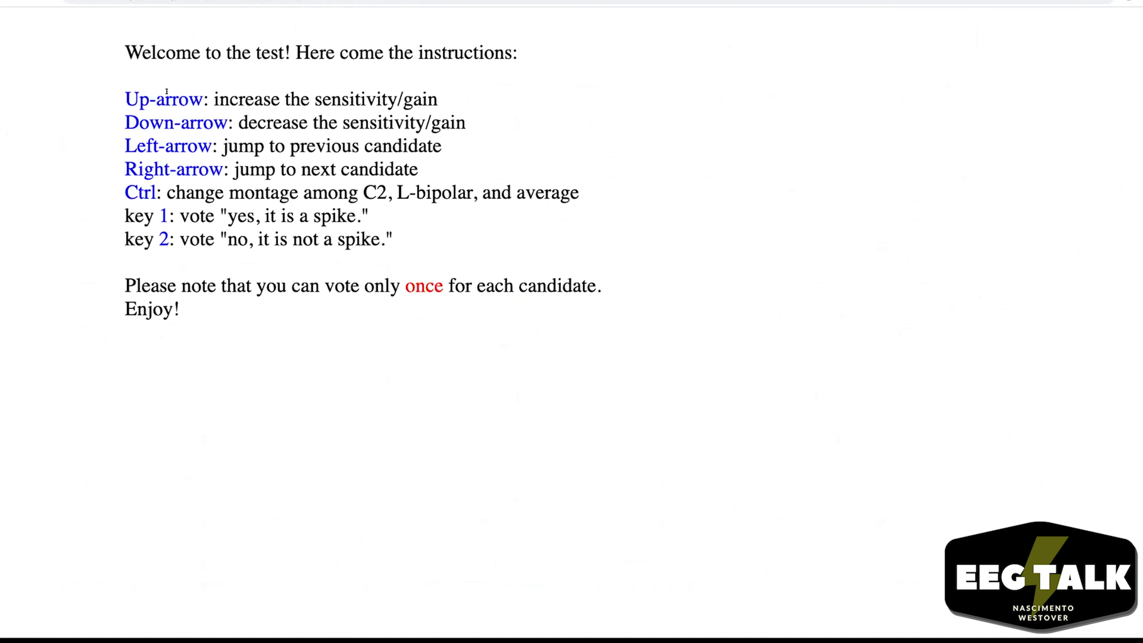
Highlight the increase-gain, decrease-gain and next-candidate instruction lines while reading them
drag(128, 95, 462, 97)
click(461, 102)
drag(466, 122, 432, 145)
click(109, 142)
click(98, 162)
drag(120, 165, 419, 172)
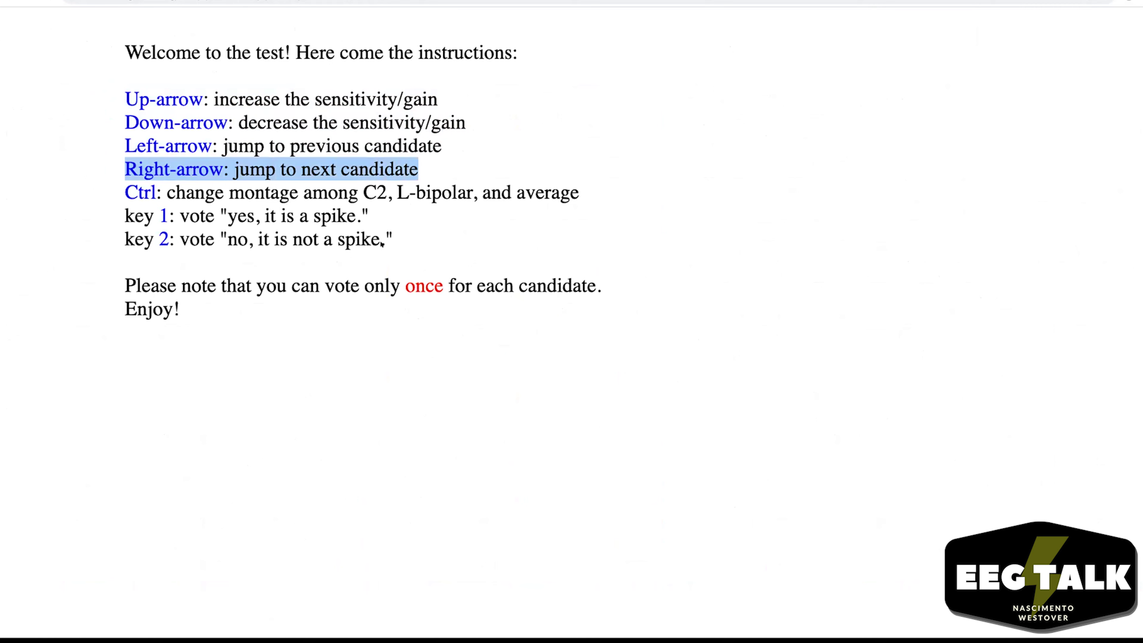
click(110, 182)
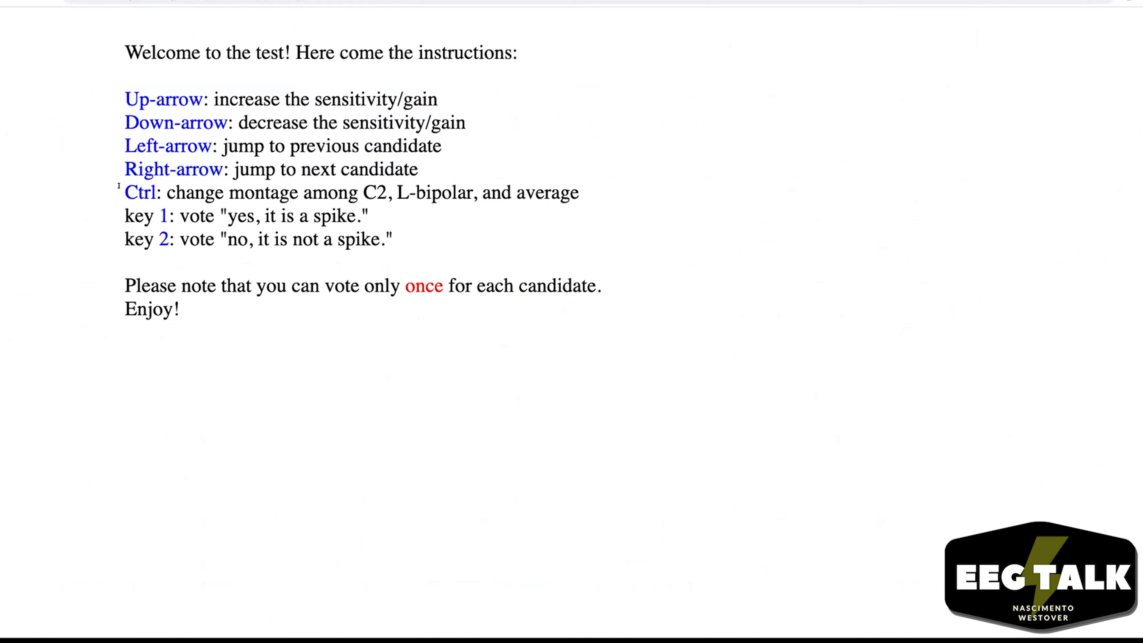
Highlight the montage-switching line and the vote keys: 1 for spike, 2 for non-spike
drag(125, 185, 160, 186)
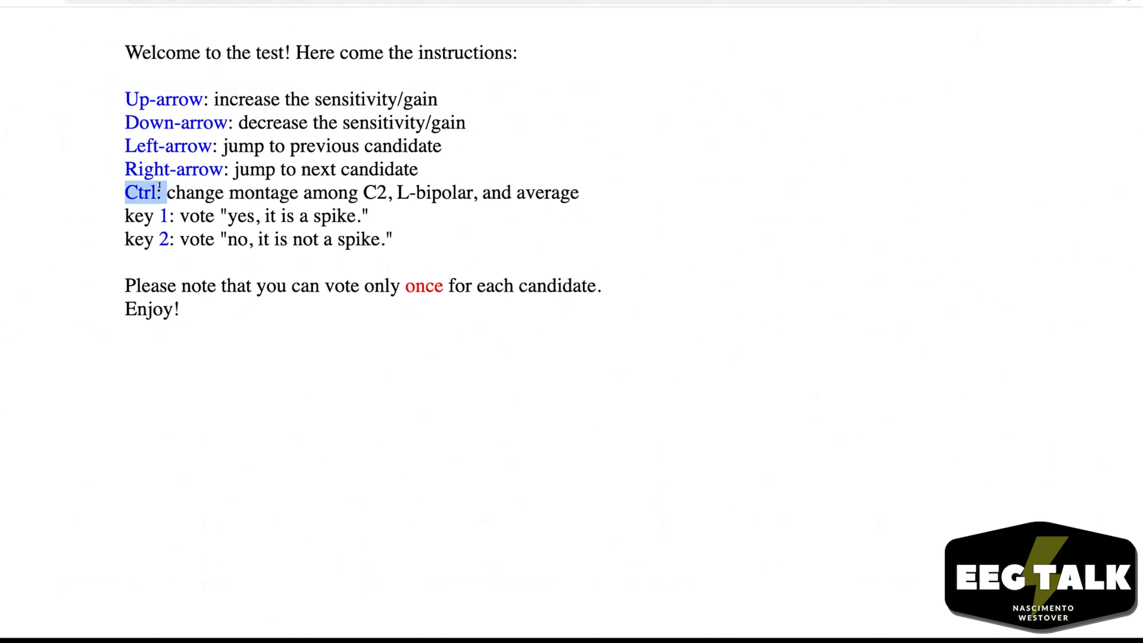
drag(159, 185, 581, 193)
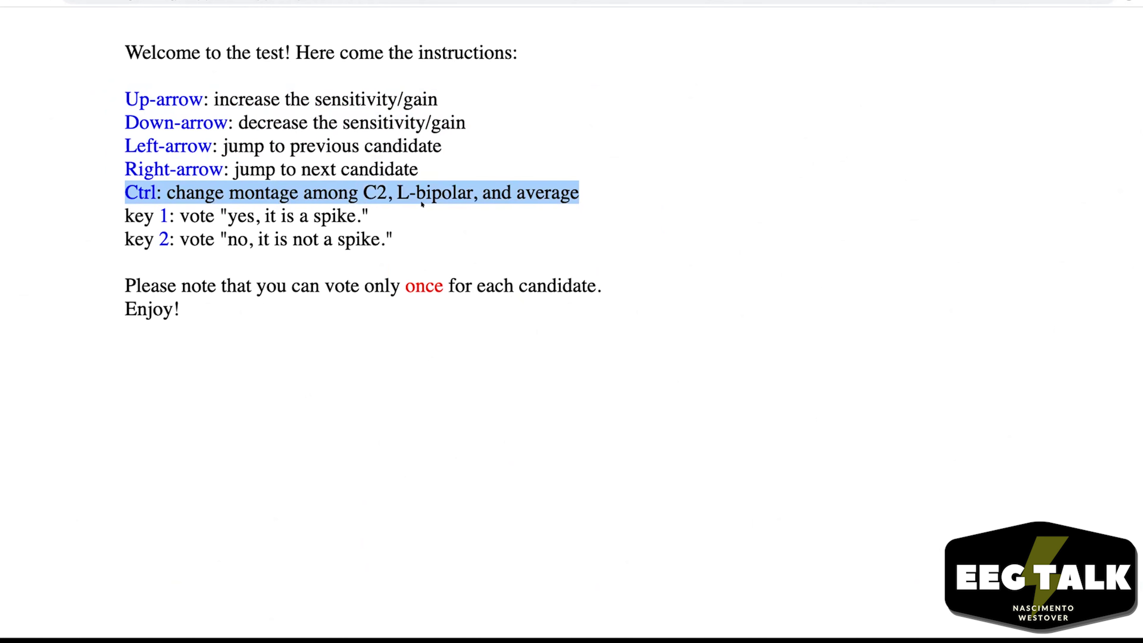
click(582, 228)
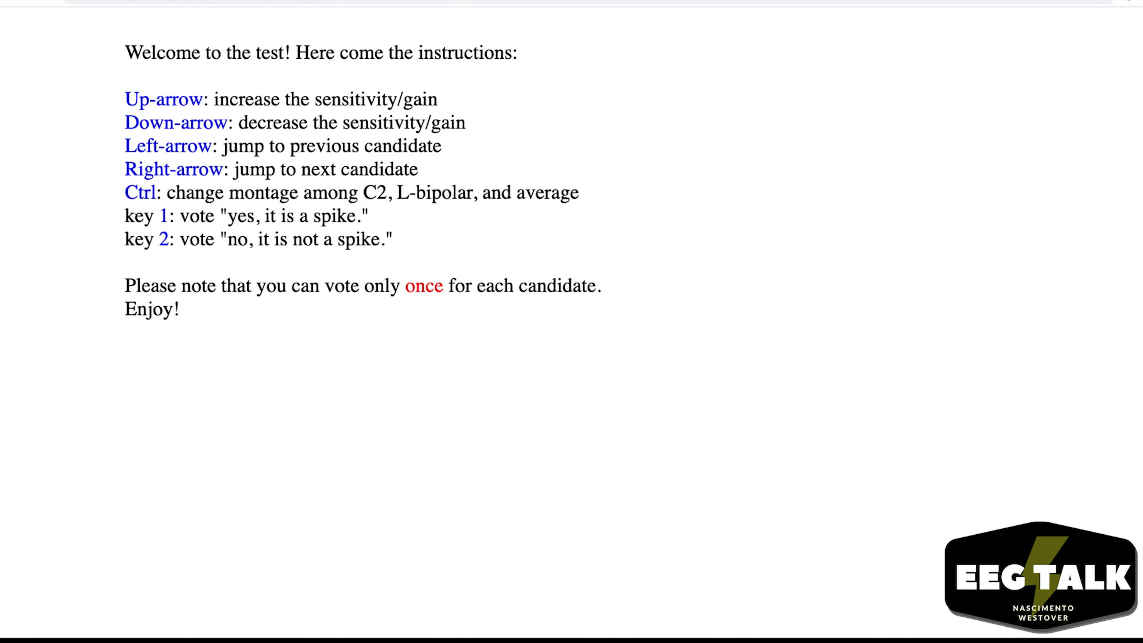
drag(118, 214, 165, 215)
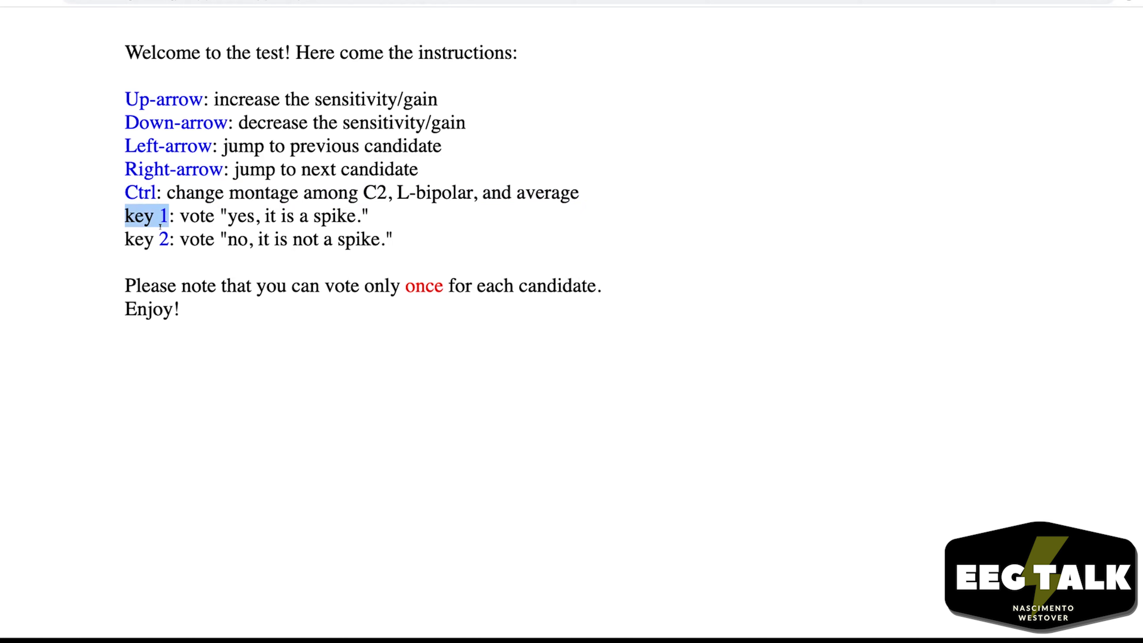
click(150, 235)
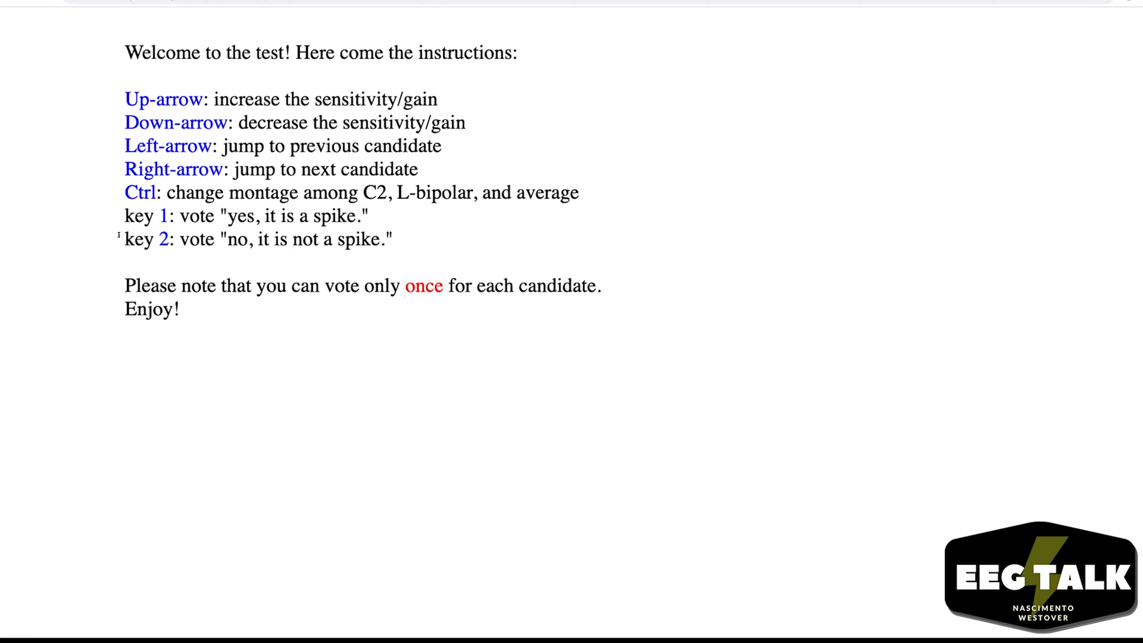
drag(117, 235, 169, 238)
click(185, 239)
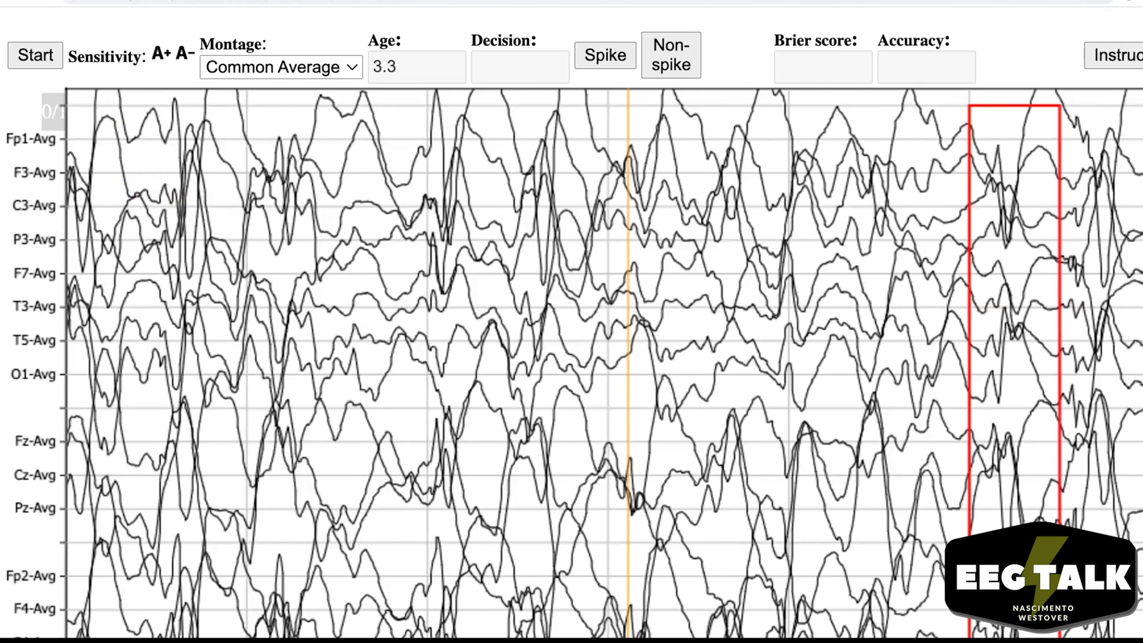
Zoom the browser page back down to 125% so the whole tracing fits
click(1132, 2)
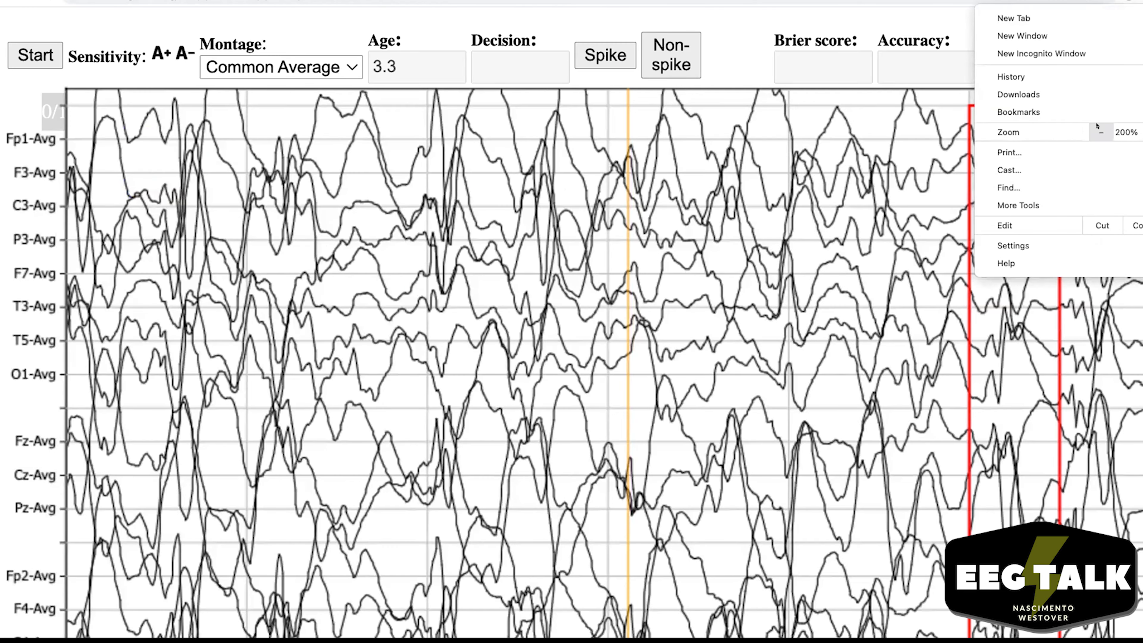
click(1098, 129)
click(1098, 129)
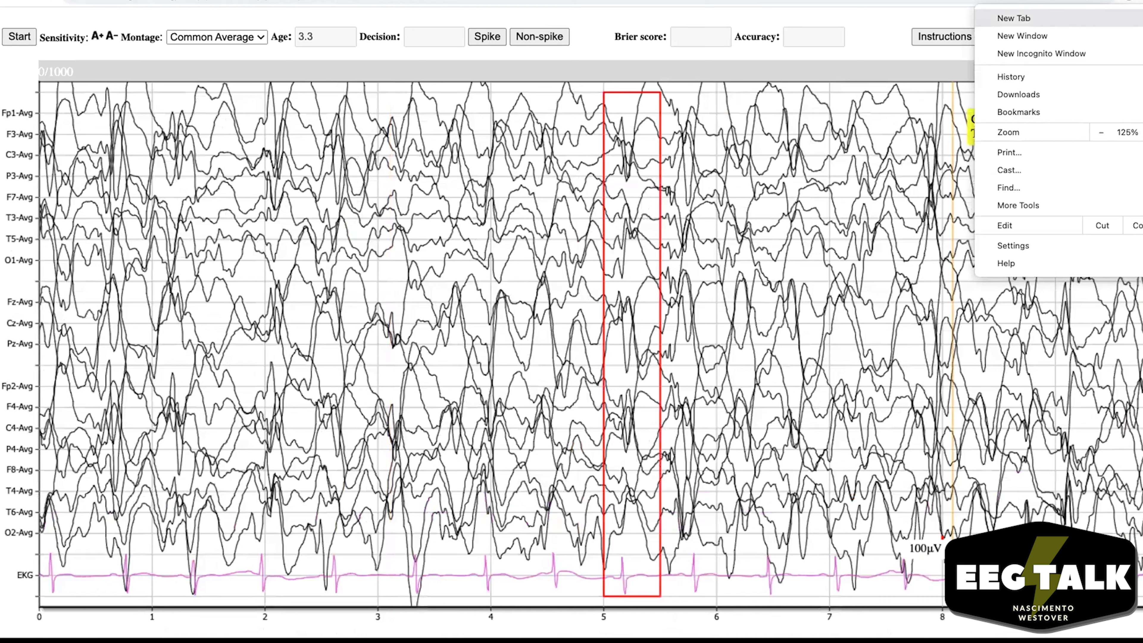
key(Escape)
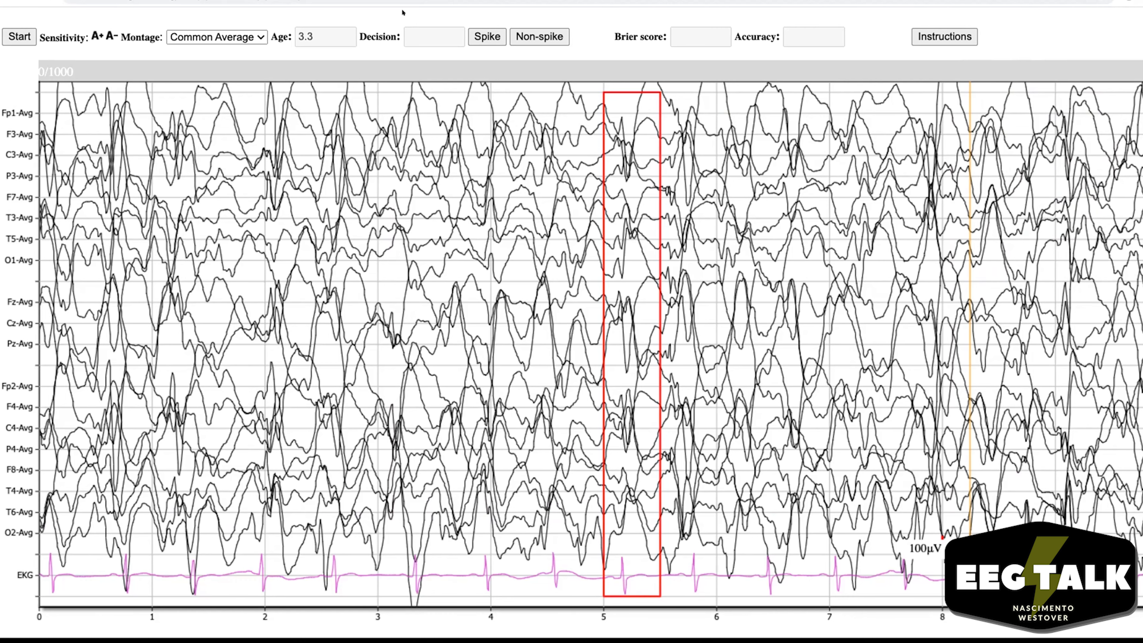
Lower the signal gain one step with A− and keep the Common Average montage
click(97, 35)
click(265, 37)
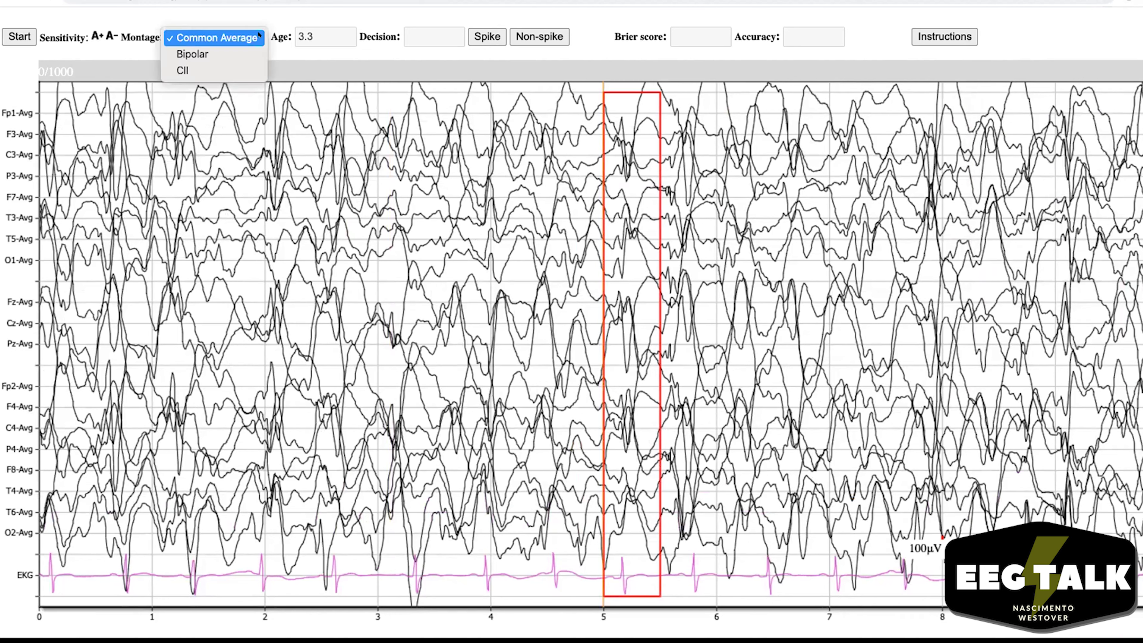
click(259, 36)
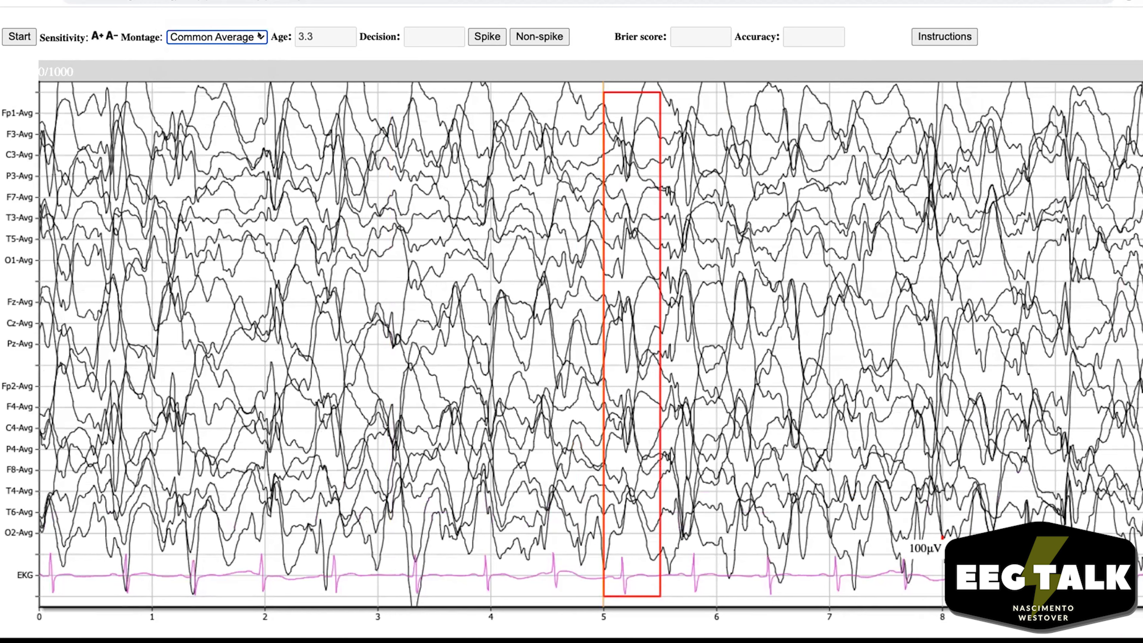
click(269, 33)
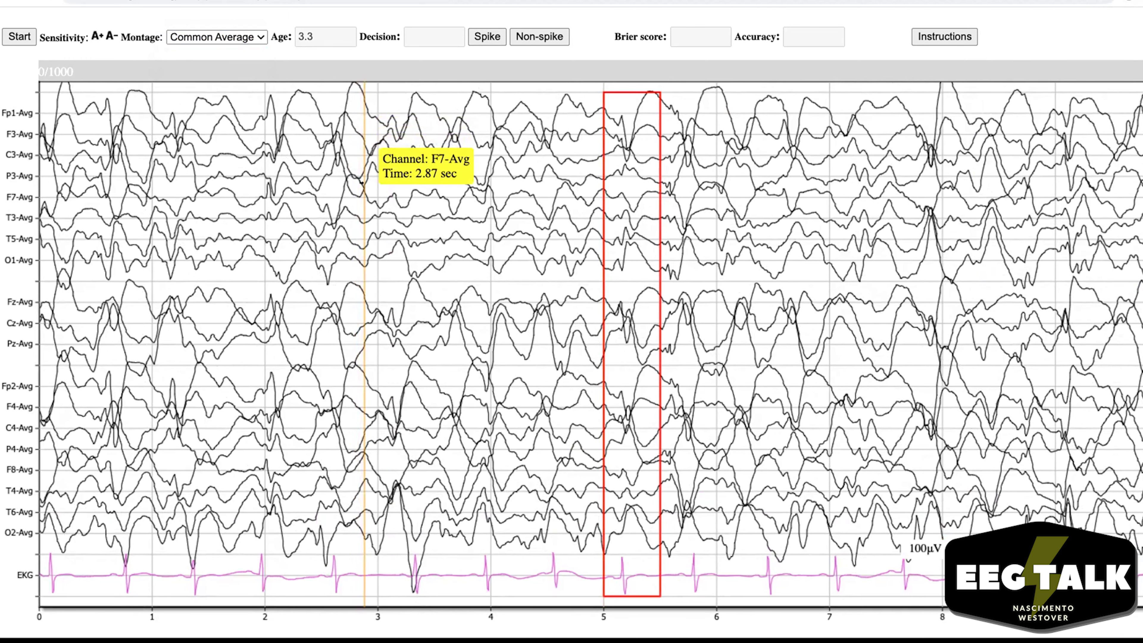
Lower then raise the trace sensitivity on the age-3.3 Common Average view
key(Down)
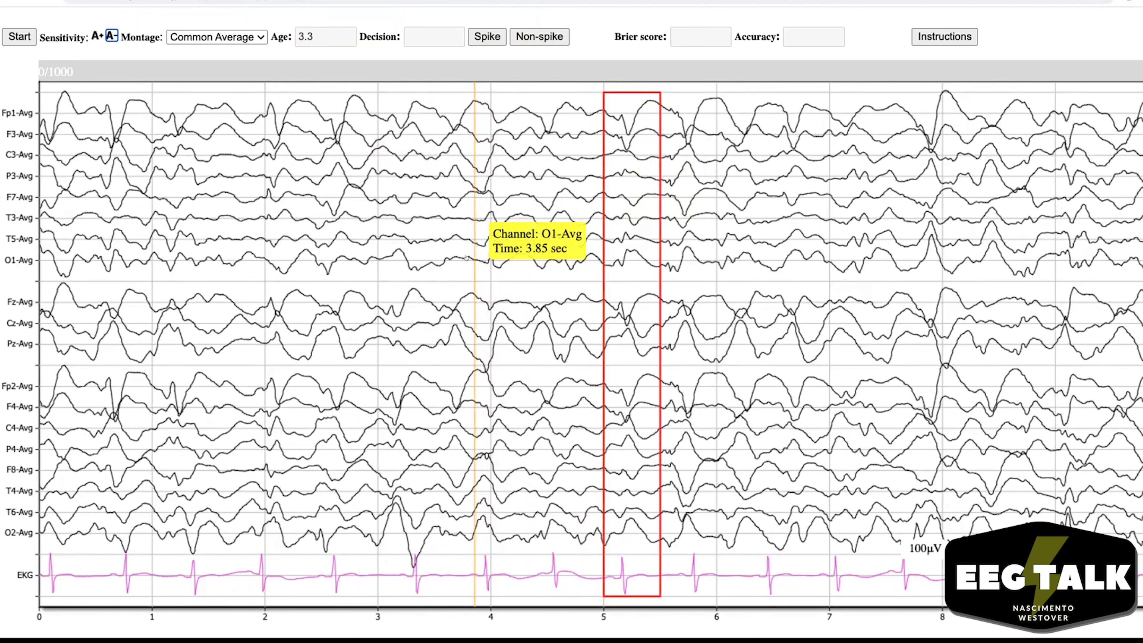
key(Up)
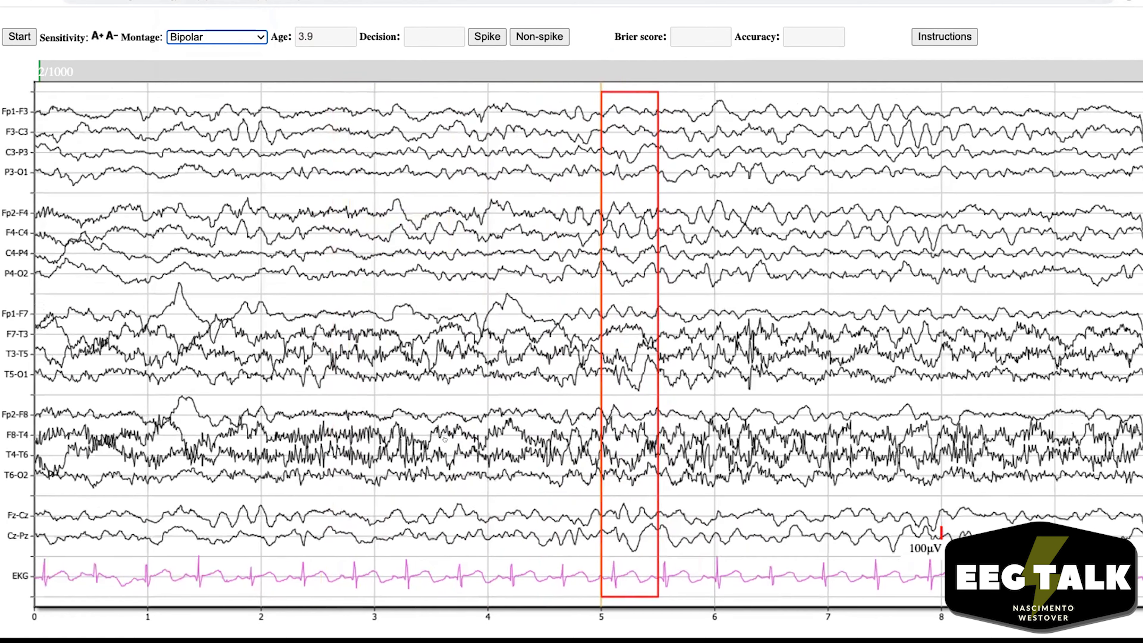
Increase the trace gain on the age-3.9 Bipolar display
key(Up)
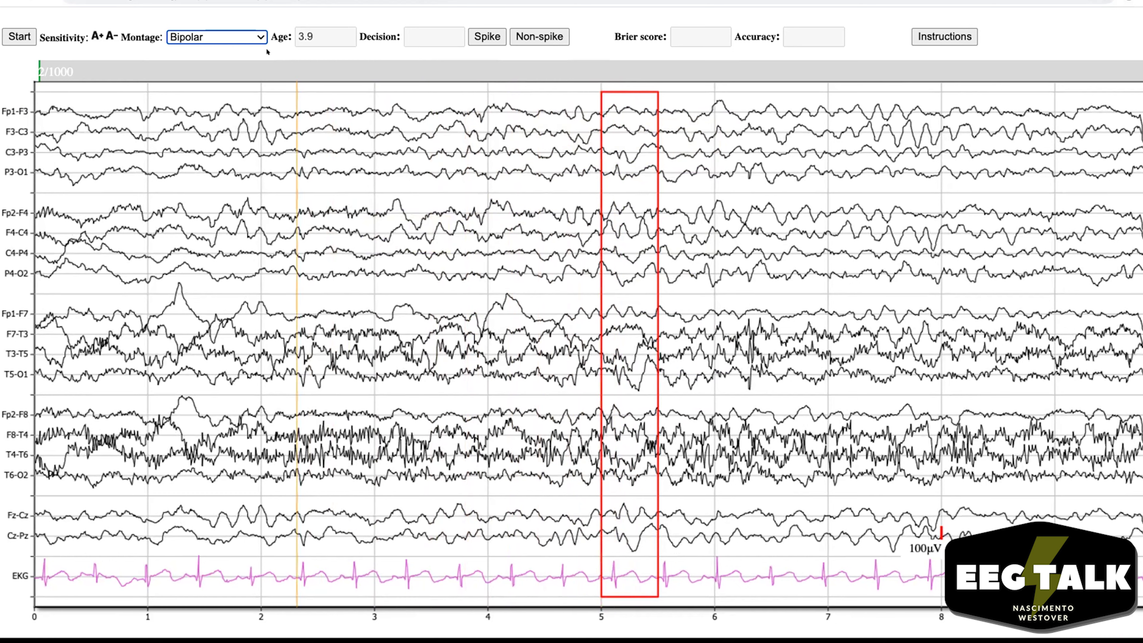
Switch the age-3.9 candidate's montage from Bipolar to Common Average
click(258, 36)
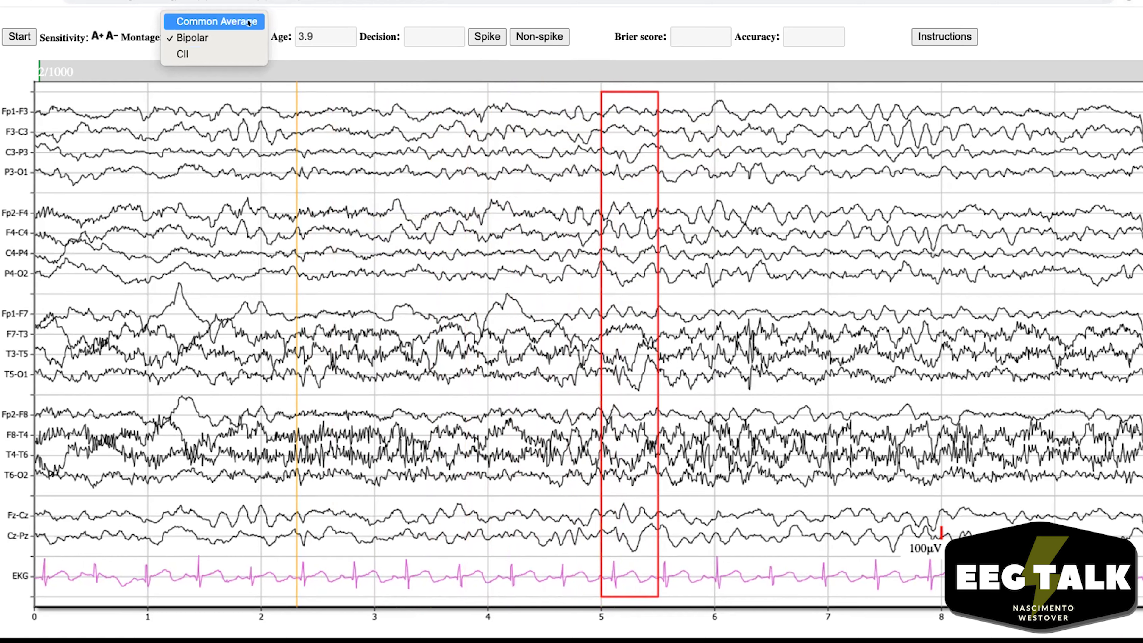
click(249, 22)
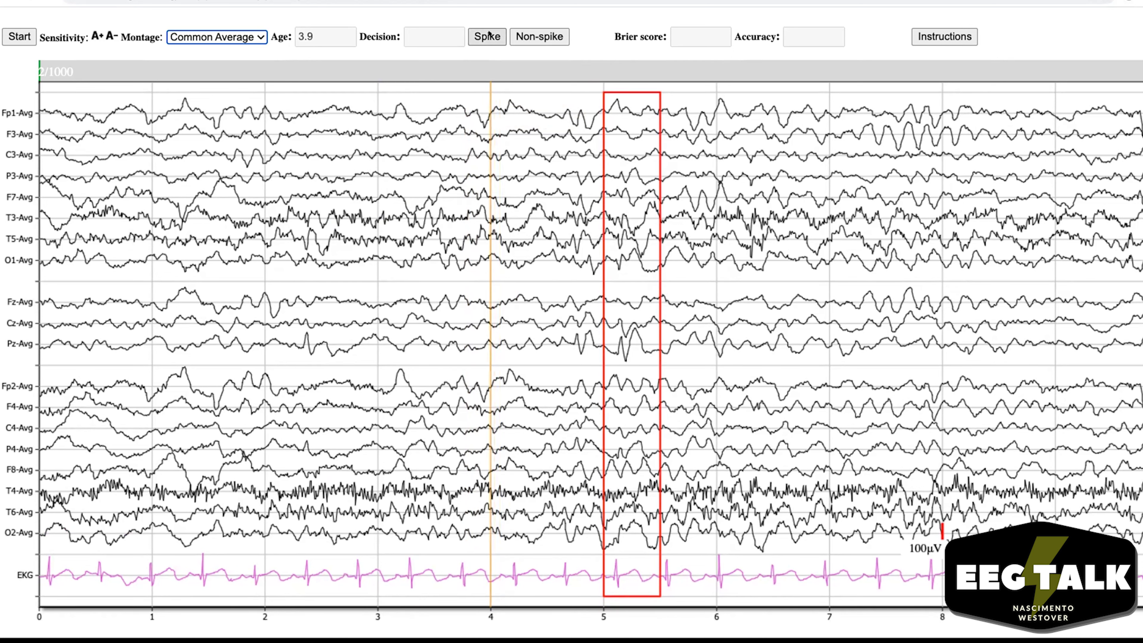
Vote Spike on the age-3.9 event, then load the age-13.2 candidate
click(482, 36)
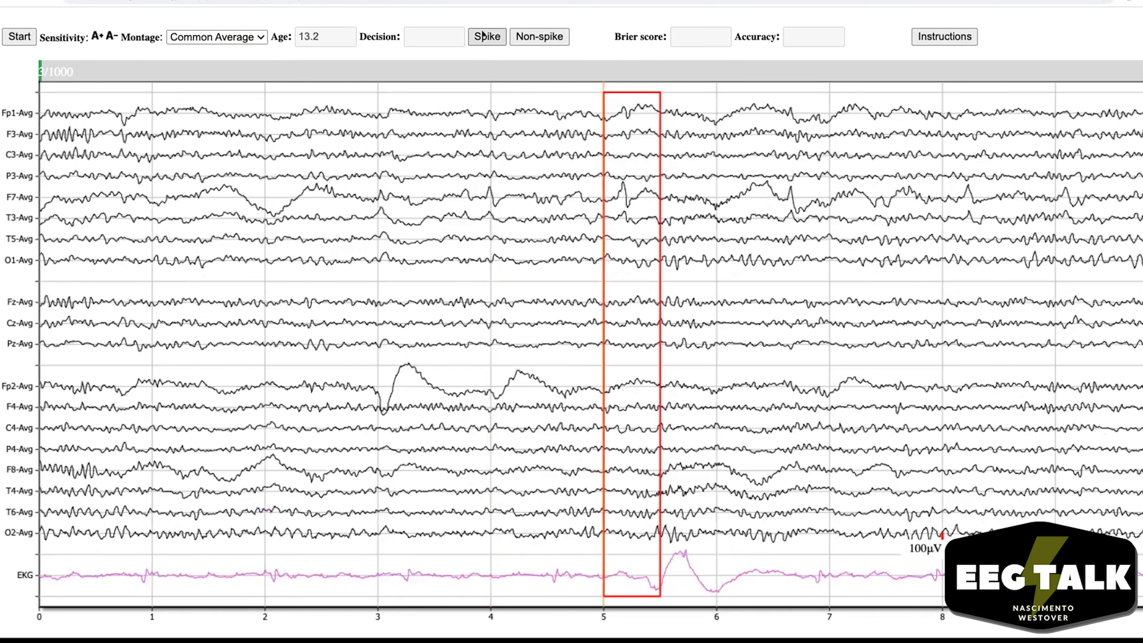
click(483, 36)
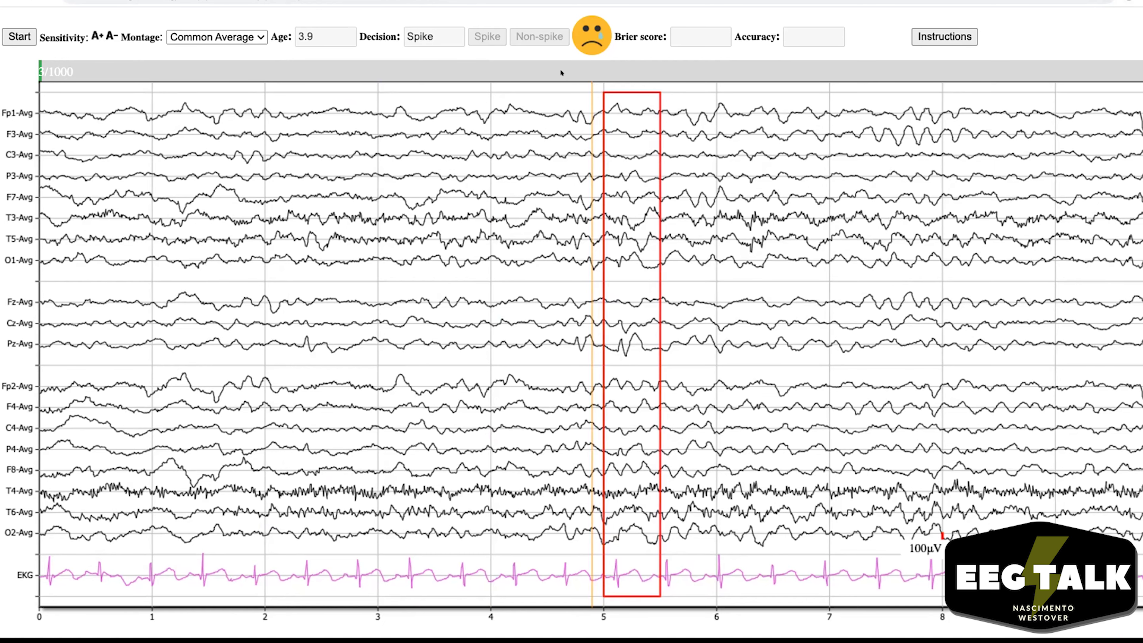
key(space)
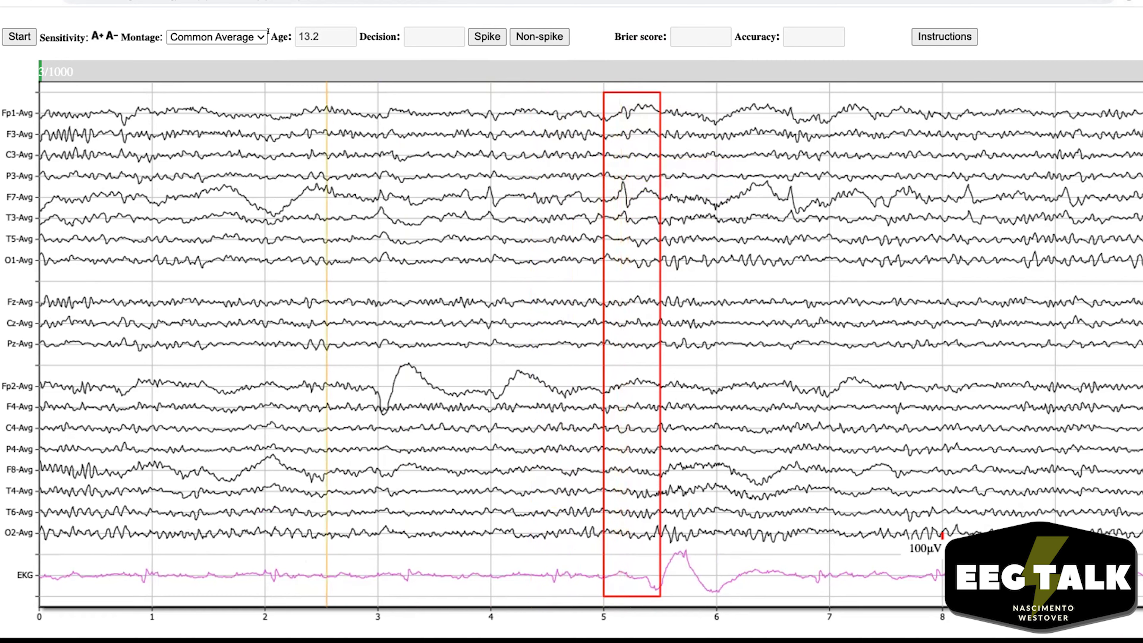
Switch the age-13.2 candidate to Bipolar montage and vote Spike
click(243, 36)
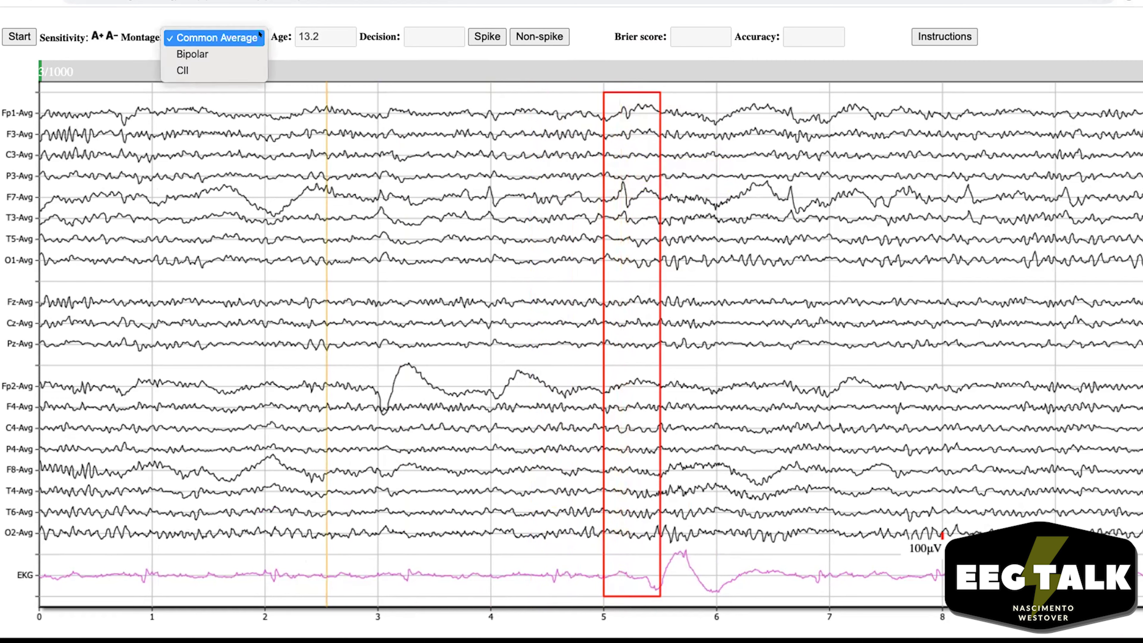
click(250, 51)
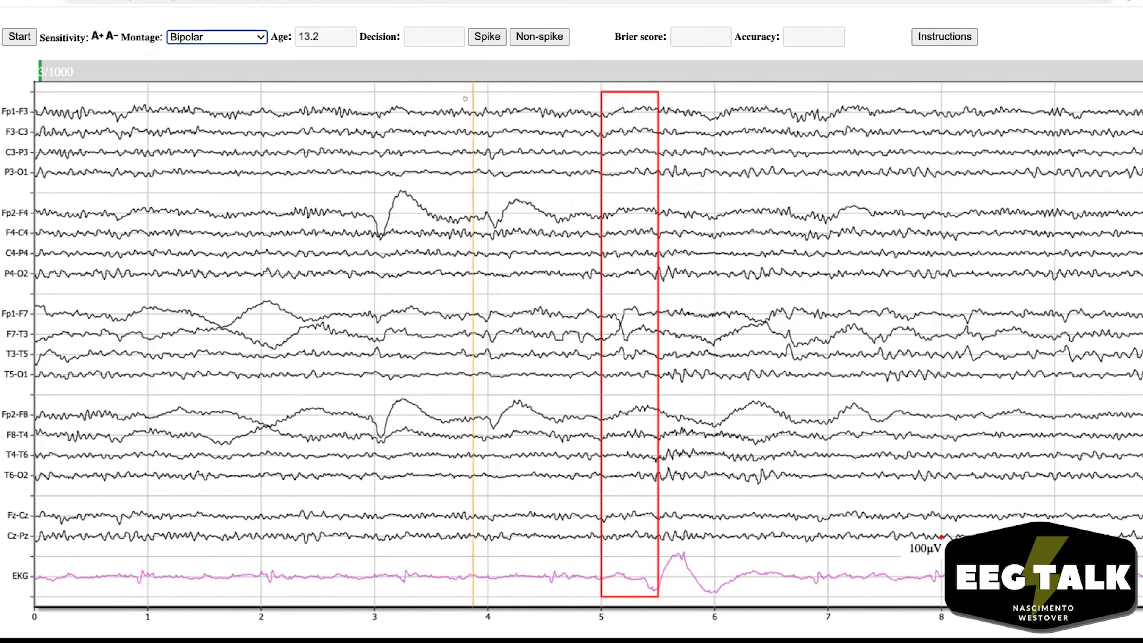
click(477, 36)
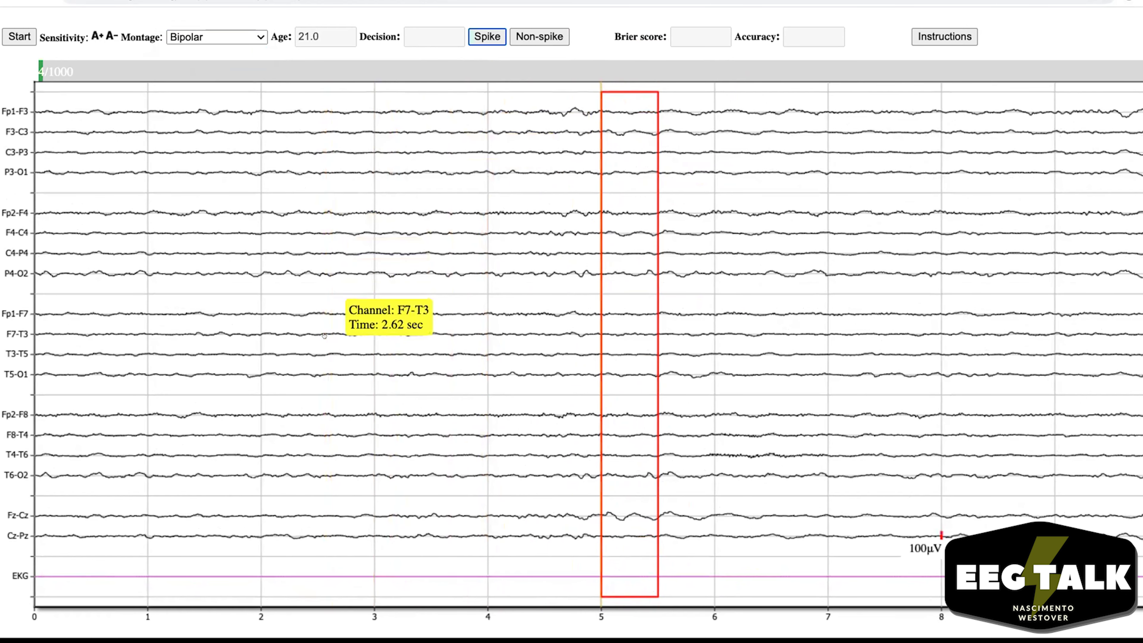
Raise then lower the sensitivity and mark a time near 1.9 s
key(Up)
key(Up)
key(Up)
key(Up)
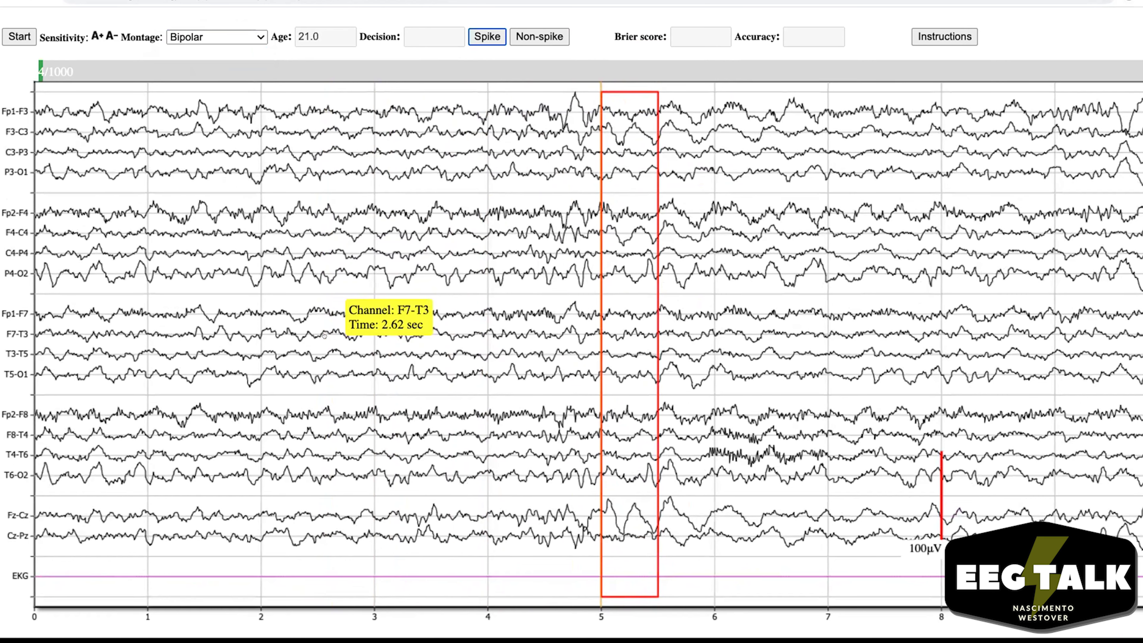
key(Down)
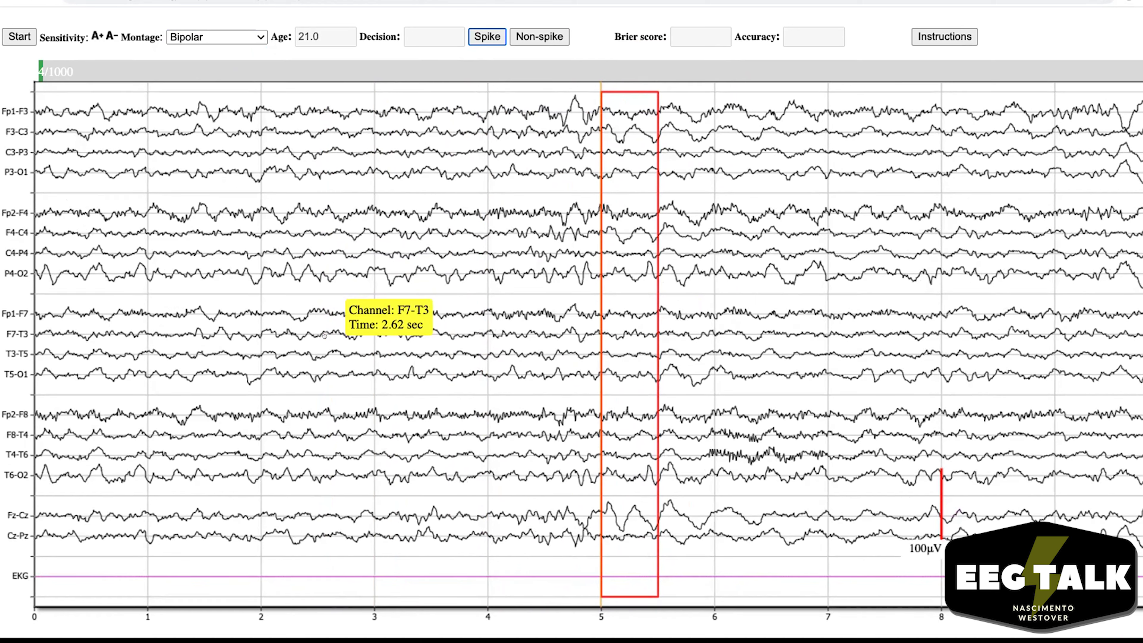
click(250, 144)
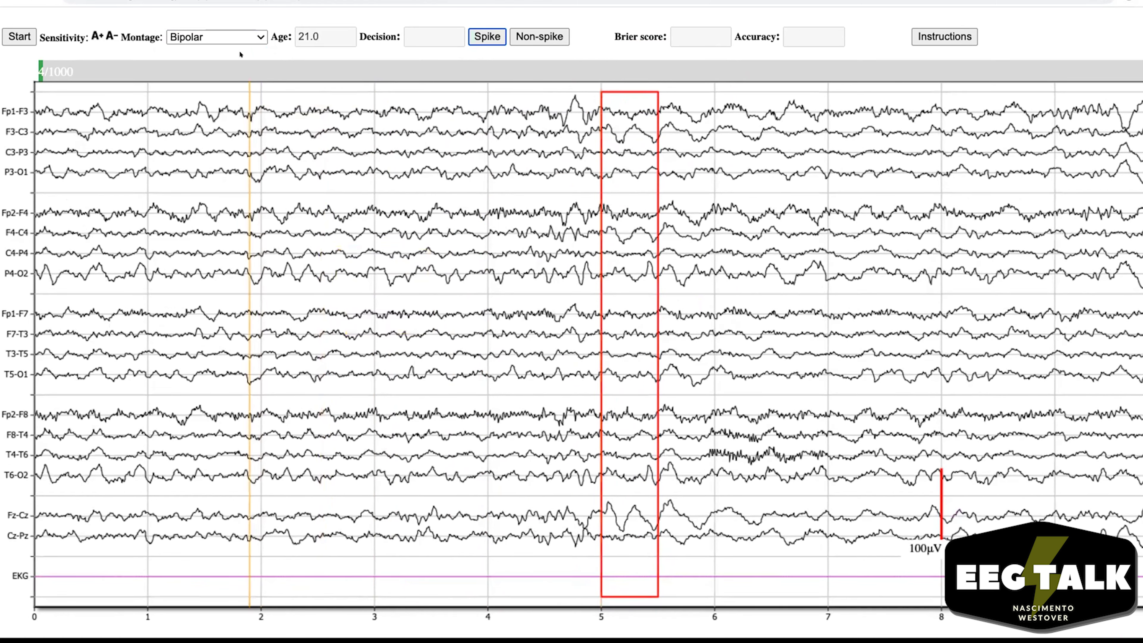
Check the CII montage, return to Common Average, and vote Non-spike on the age-21.0 event
click(260, 36)
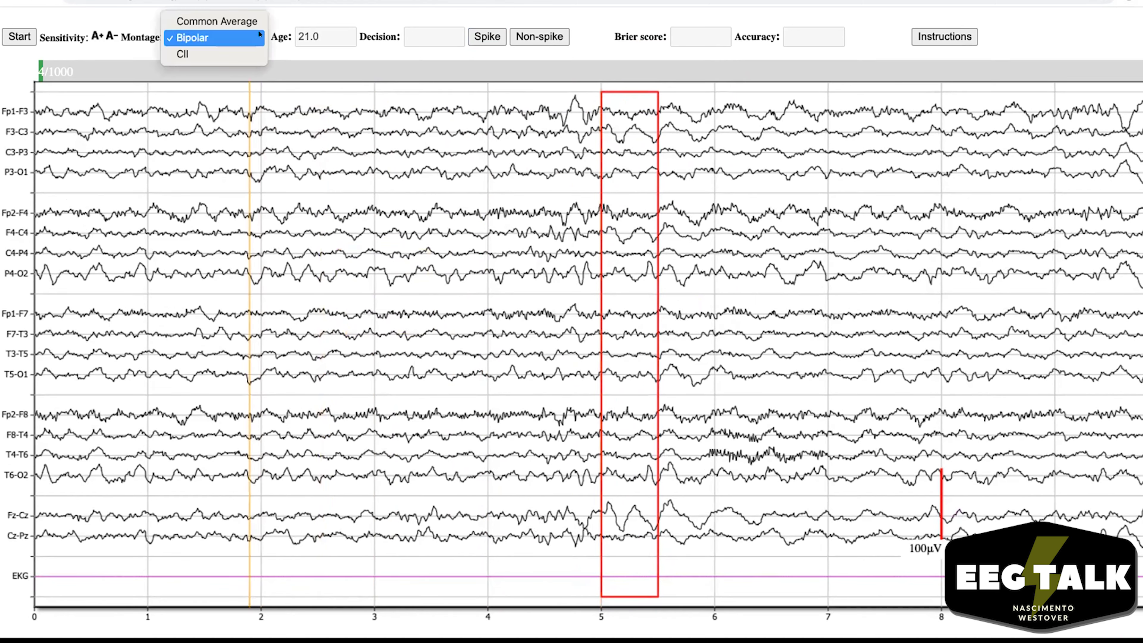
click(230, 54)
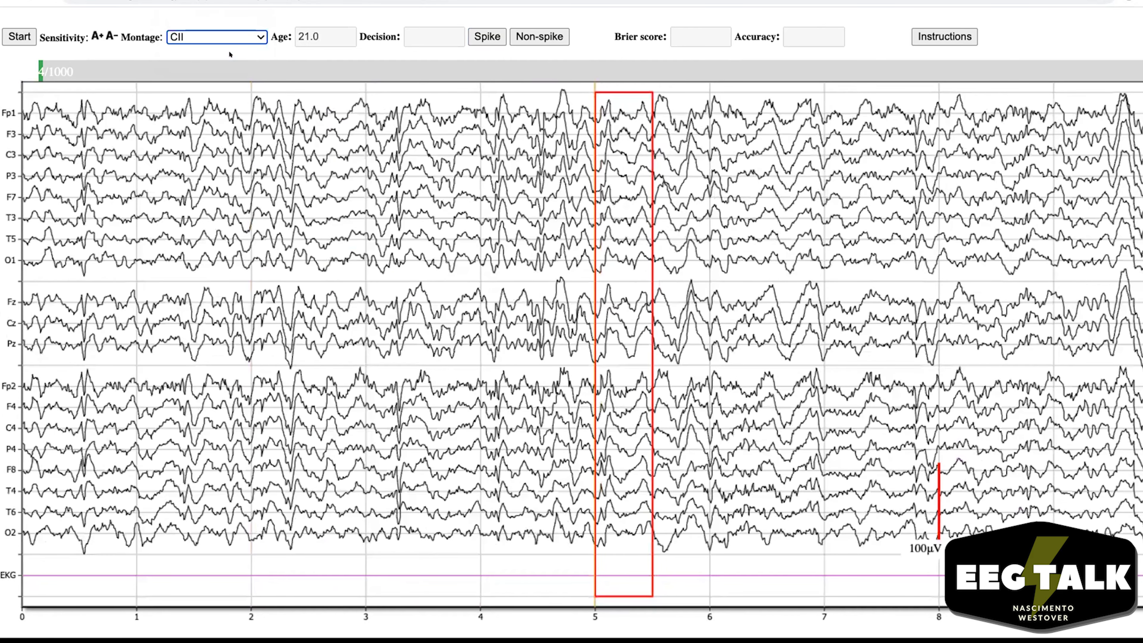
click(231, 40)
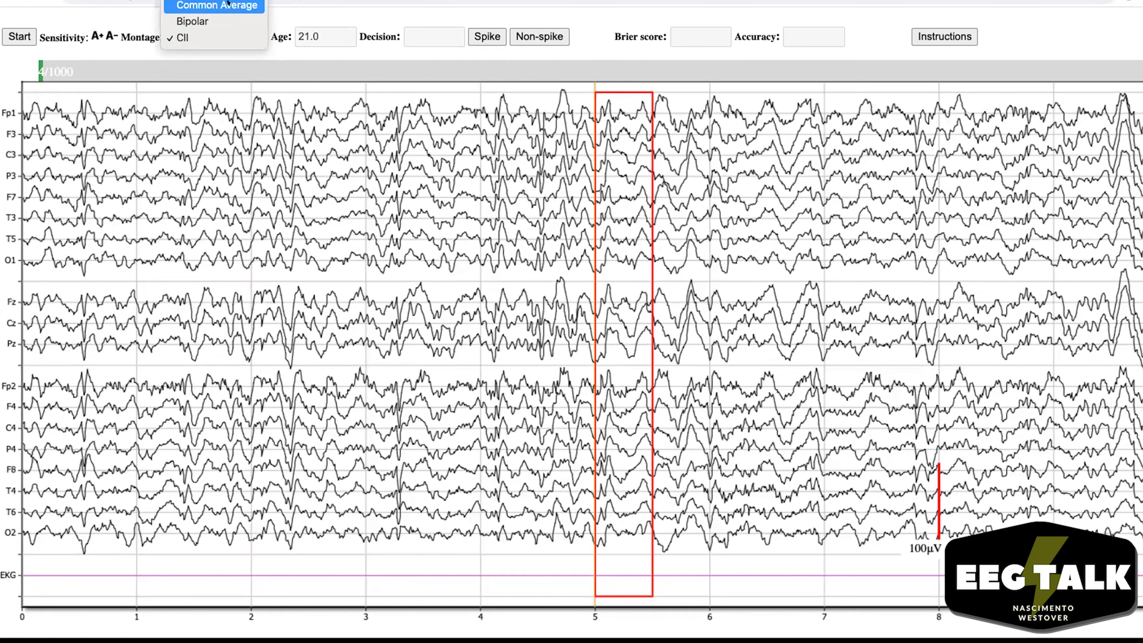
click(216, 8)
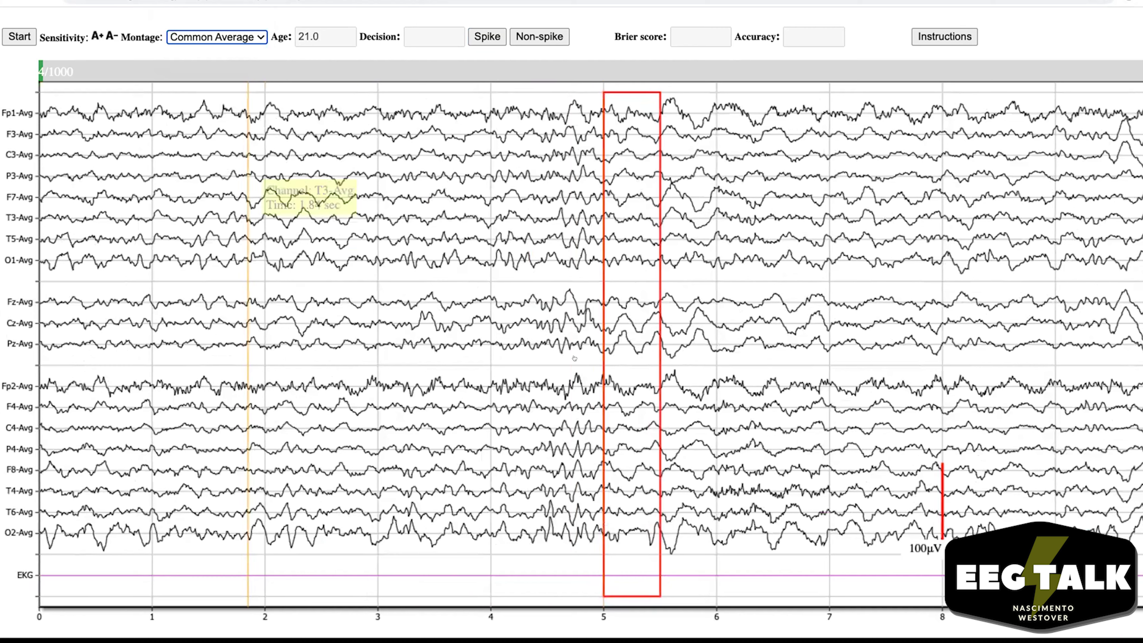
click(532, 34)
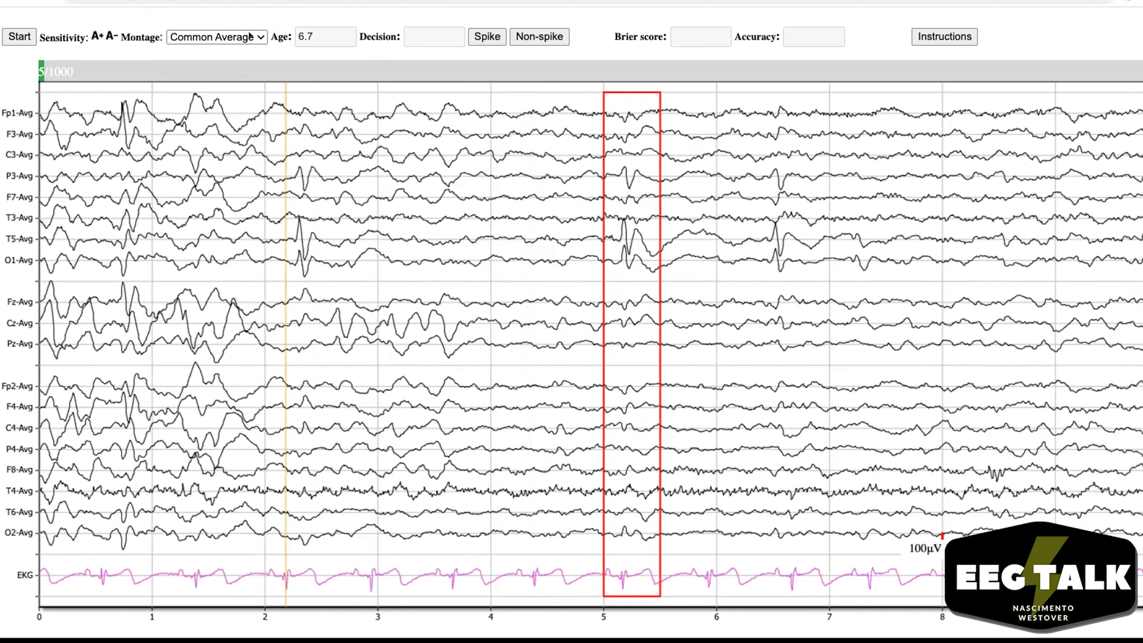
Switch the age-6.7 candidate to Bipolar montage and vote Spike
click(220, 37)
click(228, 53)
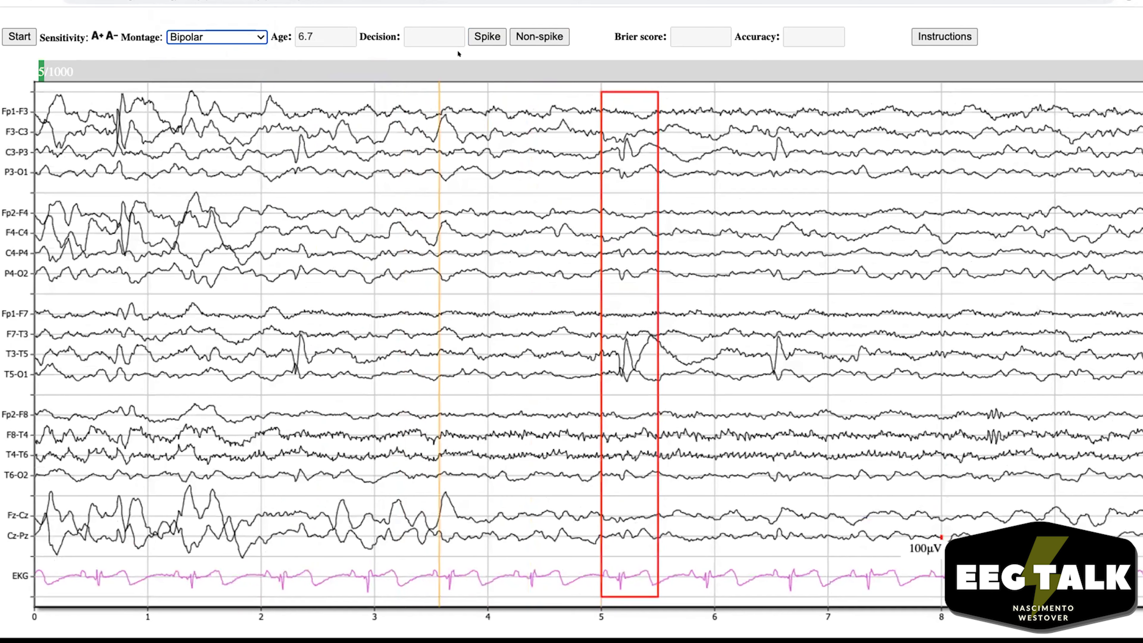
click(482, 36)
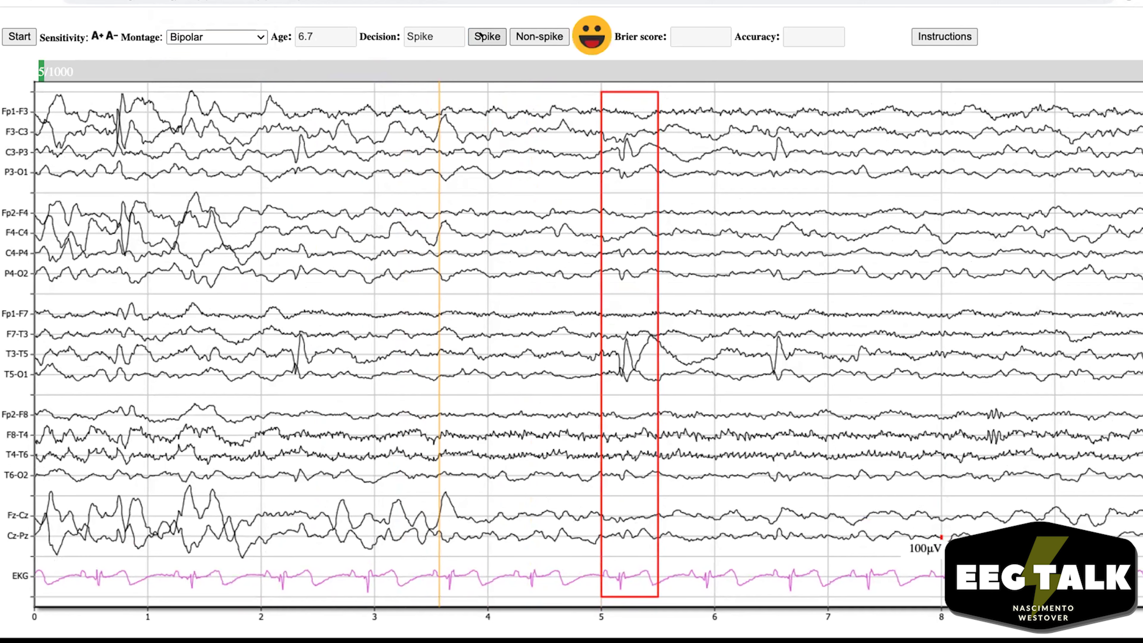